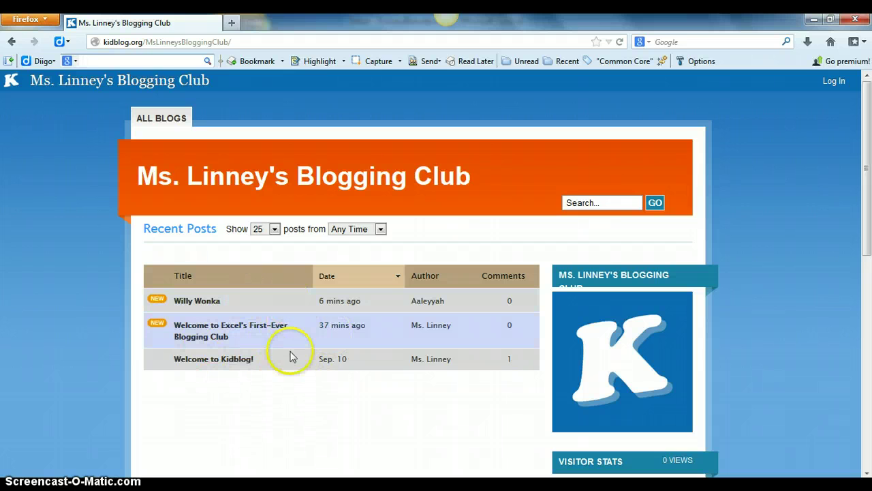
Scroll down the club page to the Blog Directory listing the five members
{"action": "scroll", "coordinate": [269, 389], "scroll_direction": "down", "scroll_amount": 1}
{"action": "scroll", "coordinate": [269, 390], "scroll_direction": "down", "scroll_amount": 1}
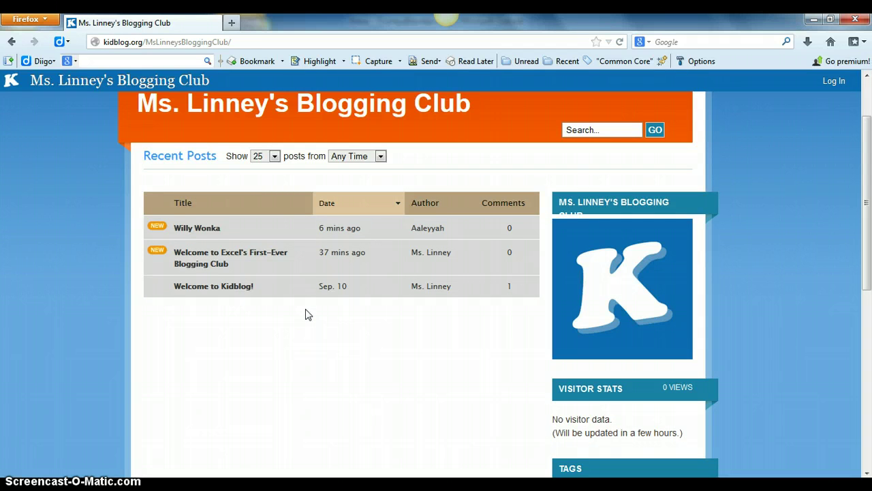
{"action": "scroll", "coordinate": [334, 335], "scroll_direction": "down", "scroll_amount": 1}
{"action": "scroll", "coordinate": [334, 335], "scroll_direction": "down", "scroll_amount": 10}
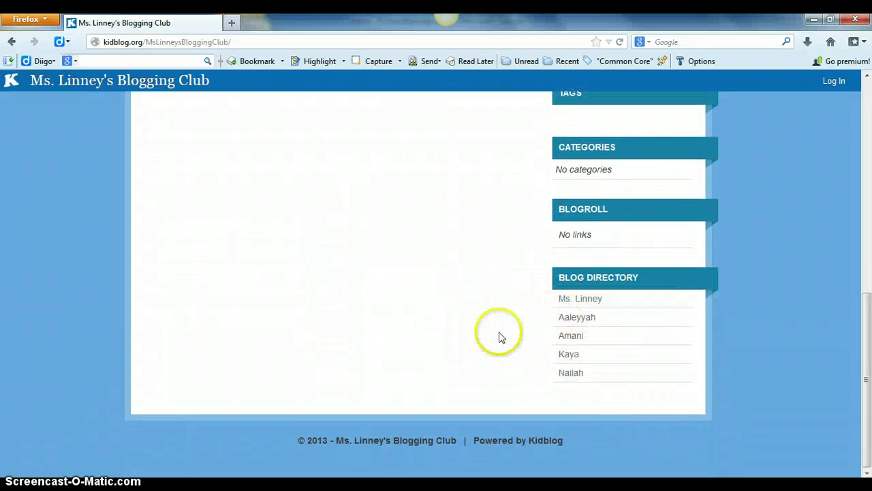
View the first two students' blogs from the directory, returning to the club page after each
{"action": "left_click", "coordinate": [580, 323]}
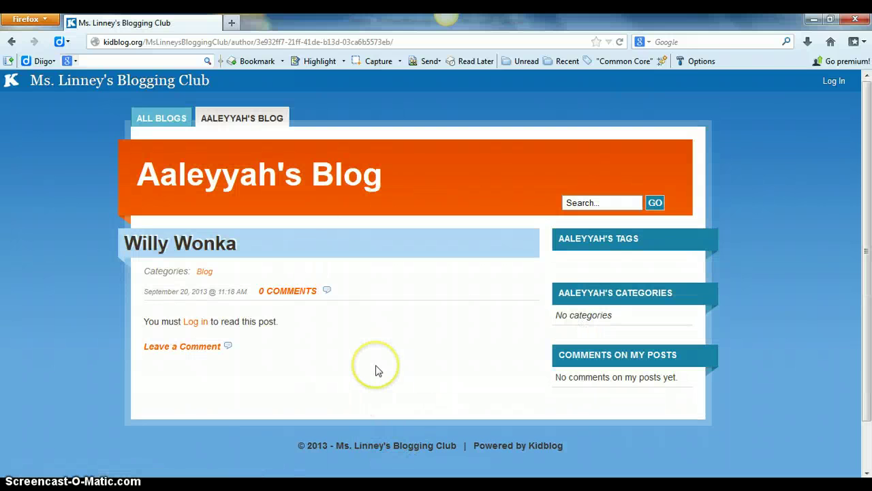
{"action": "left_click", "coordinate": [11, 43]}
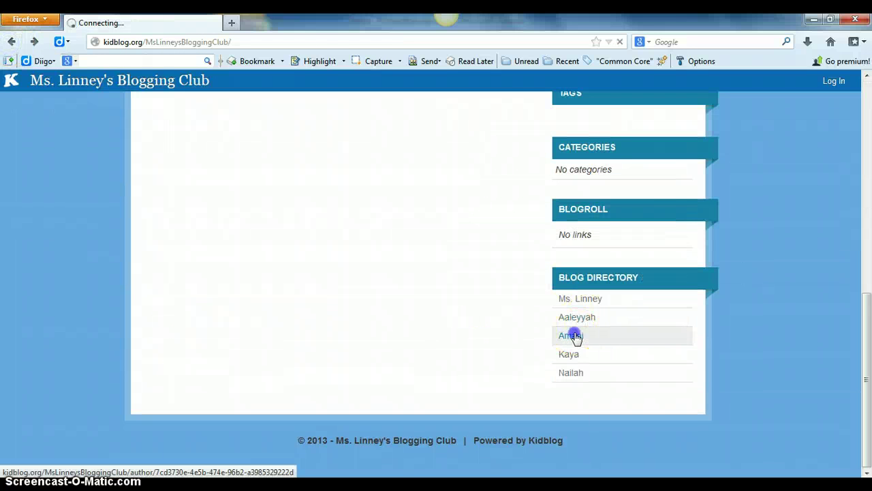
{"action": "left_click", "coordinate": [575, 335]}
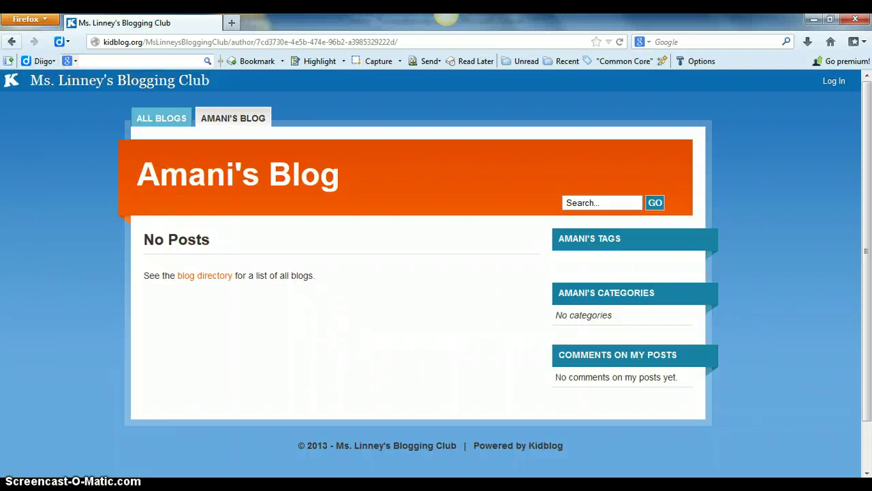
{"action": "left_click", "coordinate": [10, 44]}
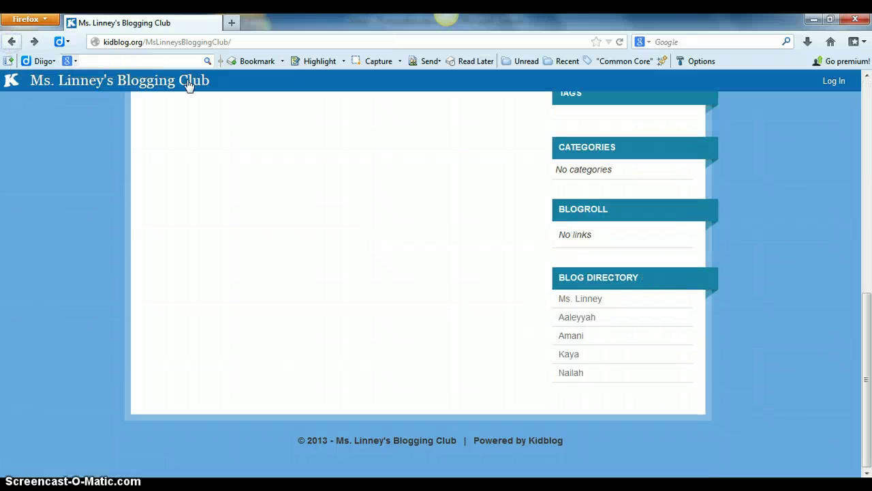
{"action": "scroll", "coordinate": [431, 249], "scroll_direction": "up", "scroll_amount": 10}
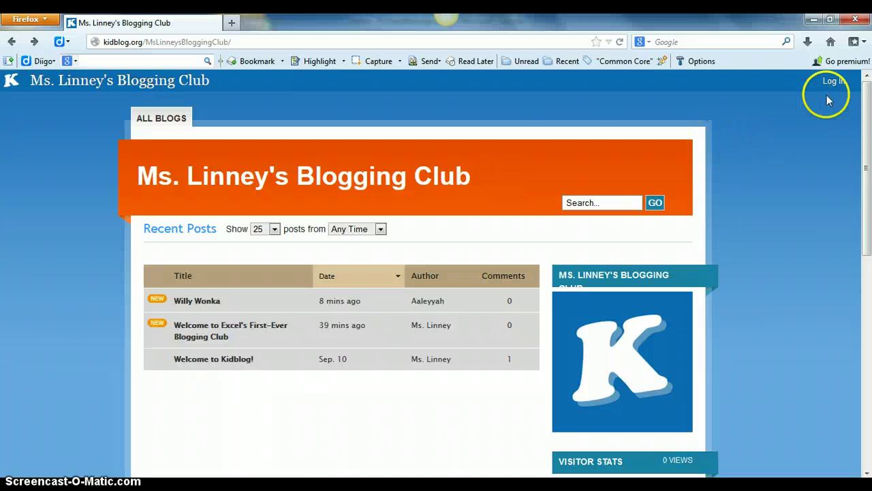
Log in by choosing the student's username and re-entering the account password
{"action": "left_click", "coordinate": [833, 86]}
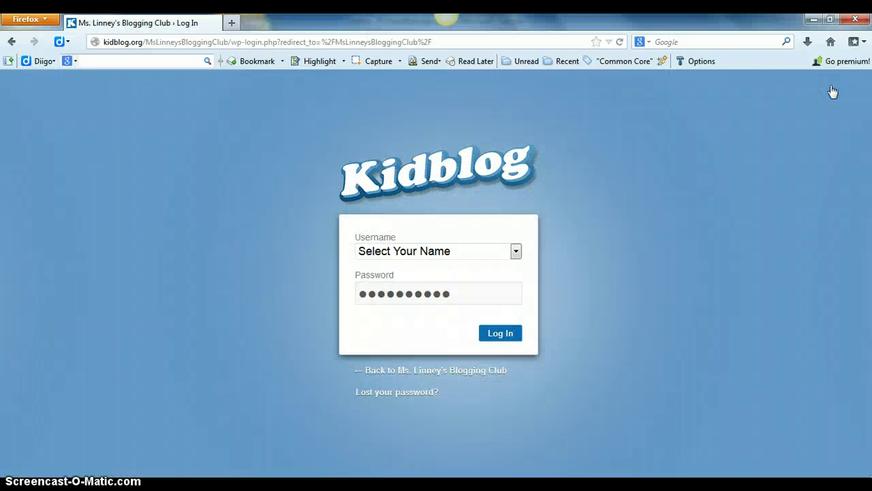
{"action": "left_click", "coordinate": [516, 250]}
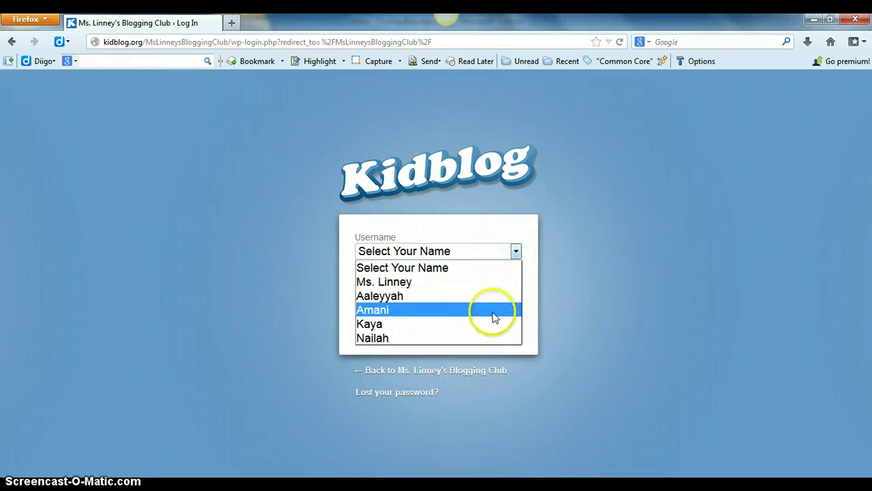
{"action": "left_click", "coordinate": [493, 330]}
{"action": "left_click", "coordinate": [485, 296]}
{"action": "key", "text": "BackSpace"}
{"action": "key", "text": "BackSpace"}
{"action": "key", "text": "BackSpace"}
{"action": "key", "text": "BackSpace"}
{"action": "key", "text": "BackSpace"}
{"action": "key", "text": "BackSpace"}
{"action": "key", "text": "BackSpace"}
{"action": "key", "text": "BackSpace"}
{"action": "key", "text": "BackSpace"}
{"action": "key", "text": "BackSpace"}
{"action": "key", "text": "BackSpace"}
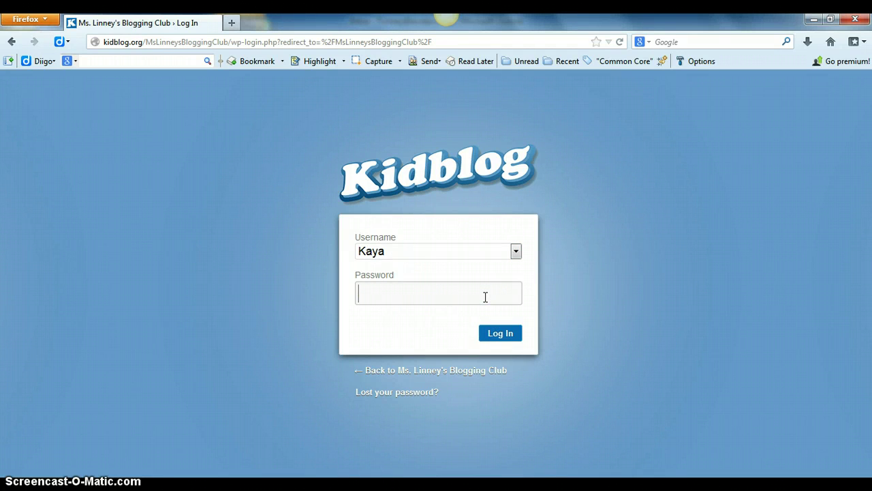
{"action": "left_click", "coordinate": [507, 336]}
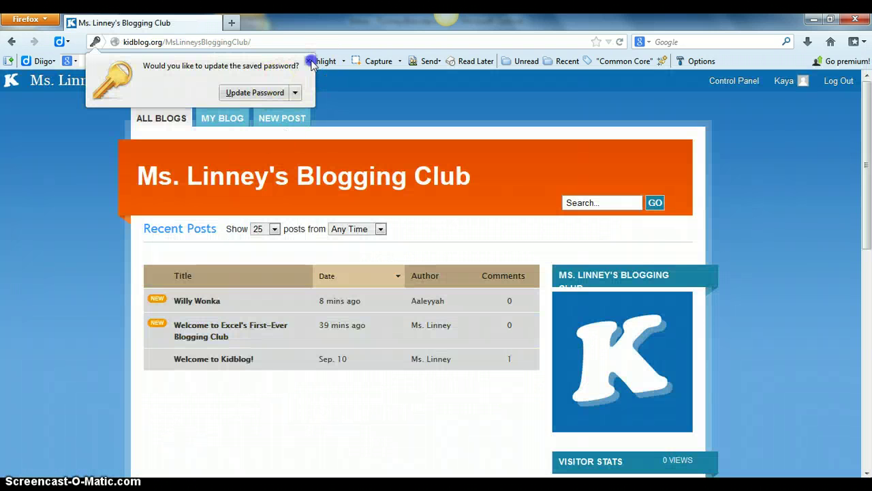
Dismiss the browser's password prompt and start a new post from the student's own blog
{"action": "left_click", "coordinate": [308, 61]}
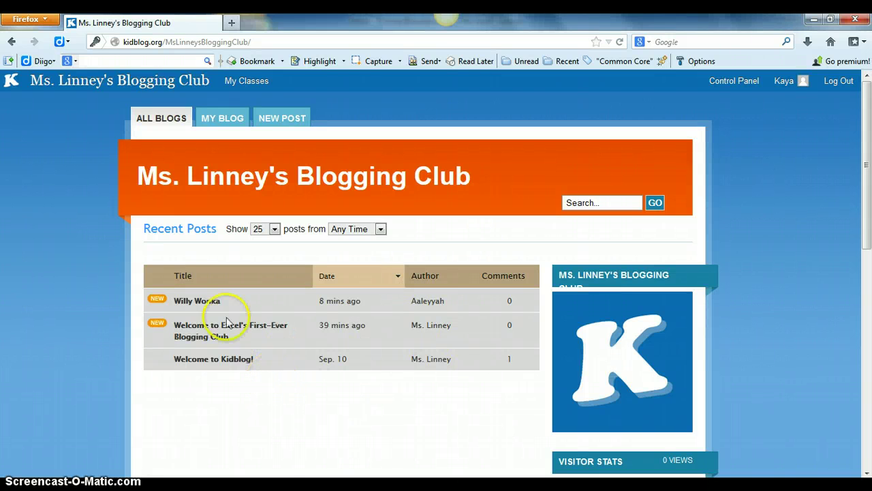
{"action": "left_click", "coordinate": [223, 126]}
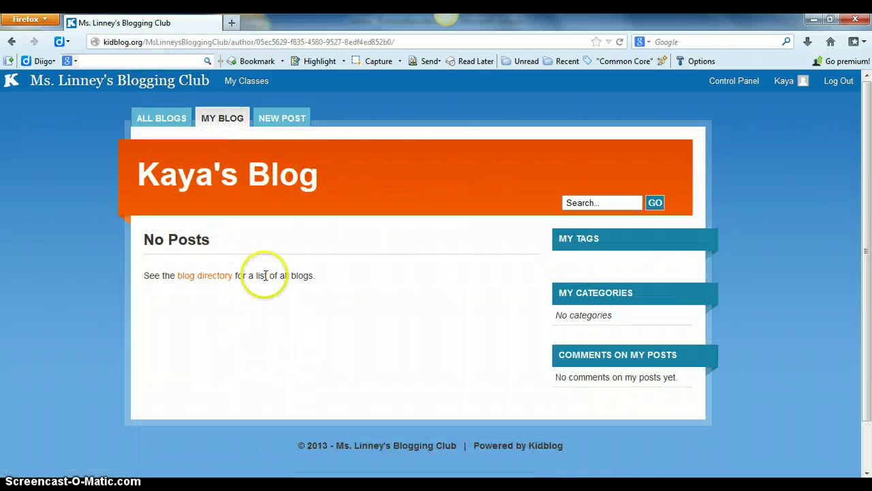
{"action": "left_click", "coordinate": [286, 120]}
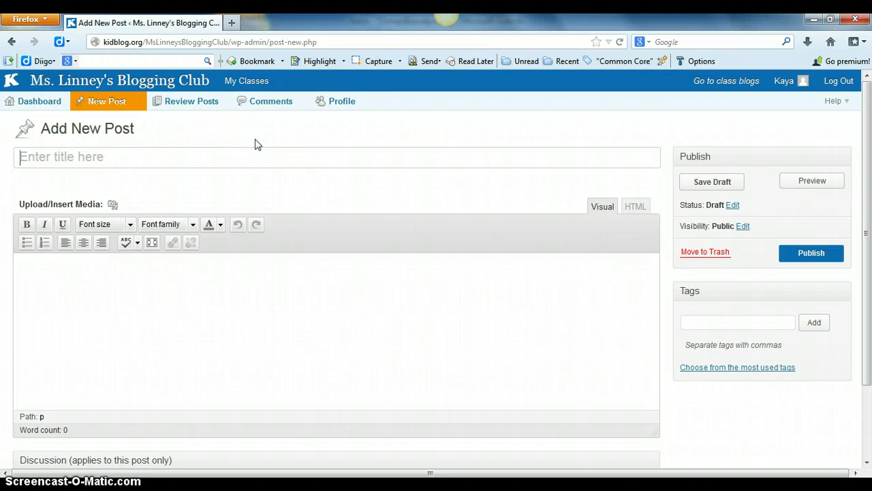
Title the post 'Blogging' and write a paragraph about new memories through blogging interactions
{"action": "type", "text": "Blogging"}
{"action": "key", "text": "Tab"}
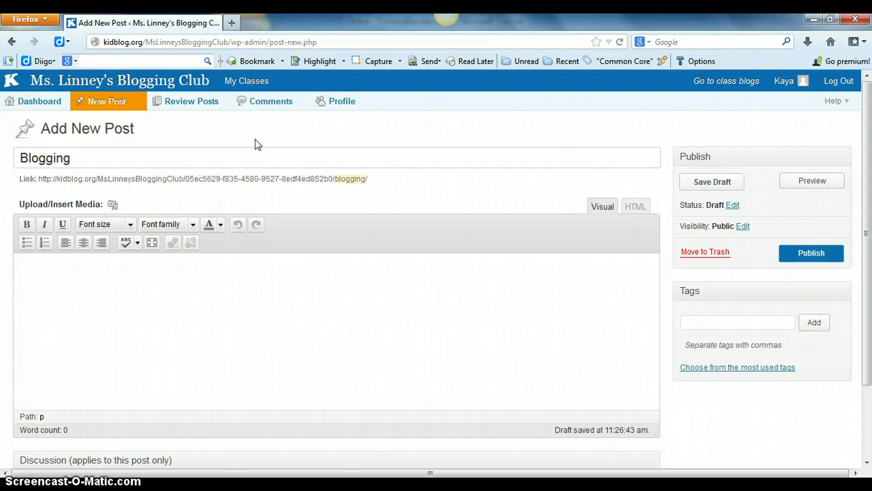
{"action": "type", "text": "I am so excited to start the school year in t"}
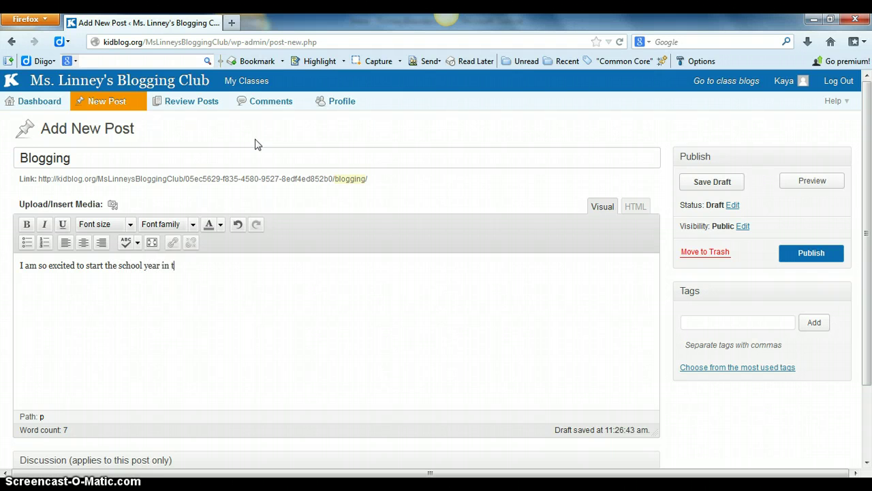
{"action": "type", "text": "gging"}
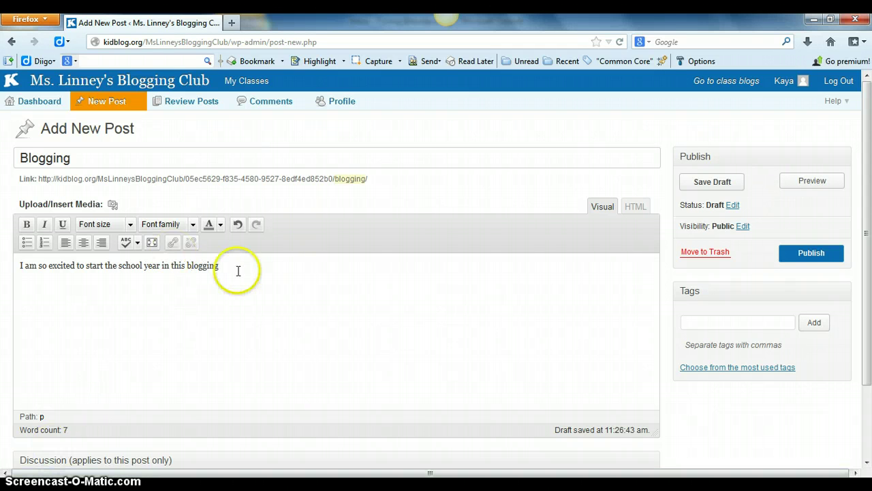
{"action": "left_click", "coordinate": [234, 268]}
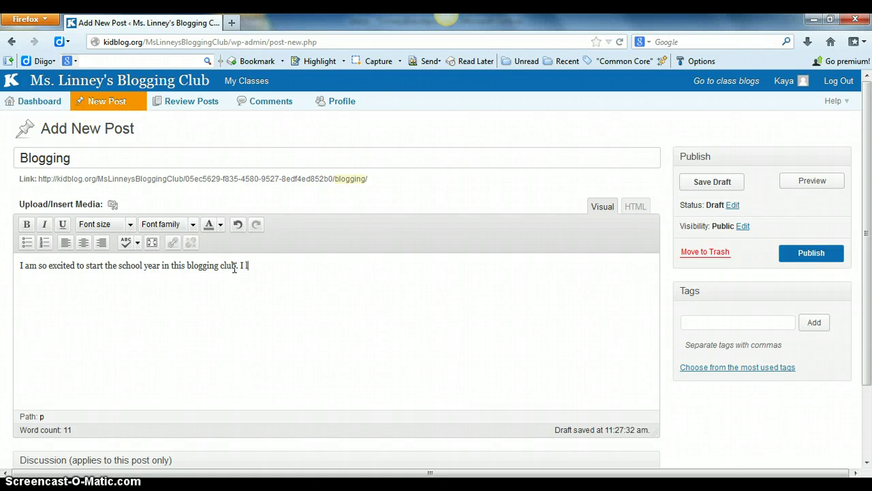
{"action": "type", "text": "iting, and I'm looking forwa"}
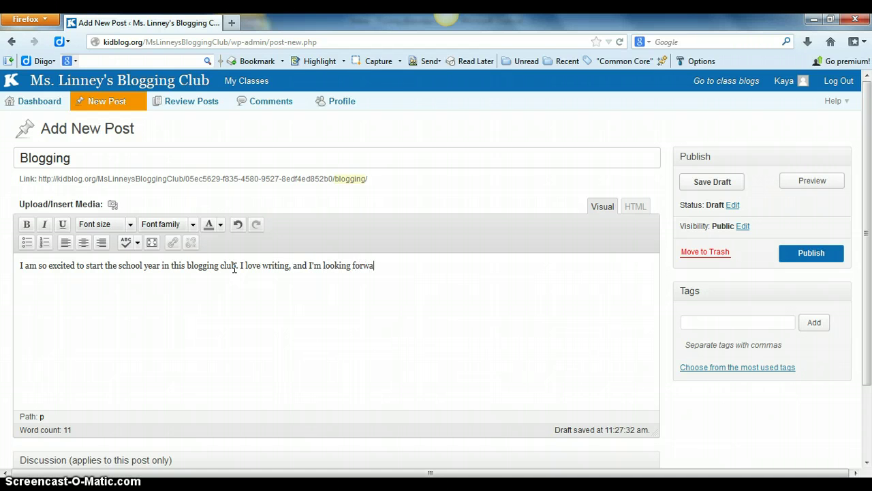
{"action": "type", "text": "rd to making new memories"}
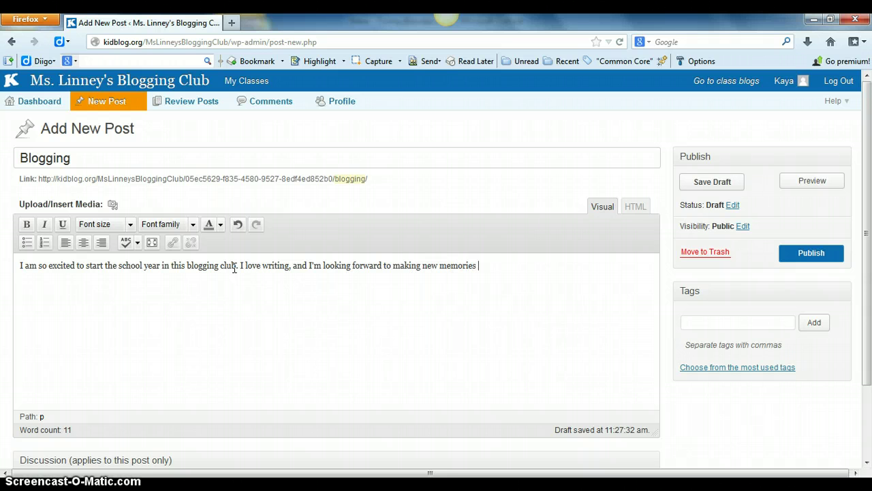
{"action": "type", "text": "hrouhg"}
{"action": "key", "text": "BackSpace"}
{"action": "key", "text": "BackSpace"}
{"action": "type", "text": "gh these blogging interactions."}
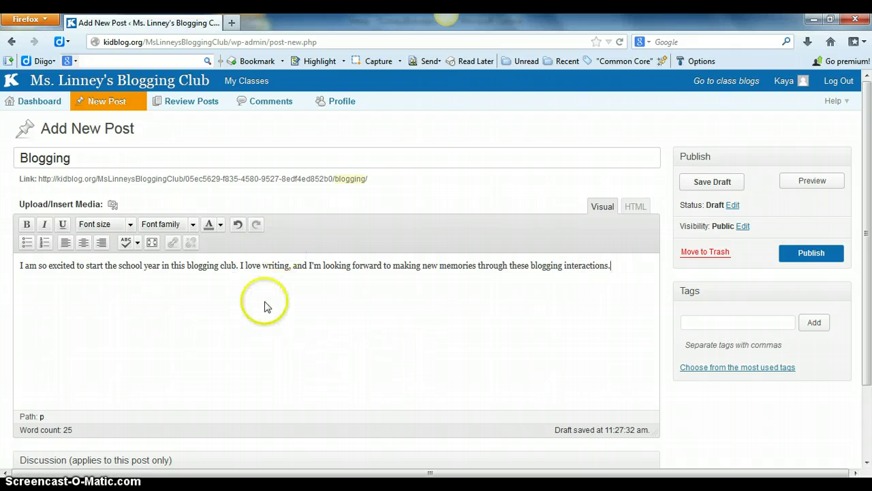
Check the HTML view, then colour the whole paragraph orange
{"action": "left_click", "coordinate": [635, 209]}
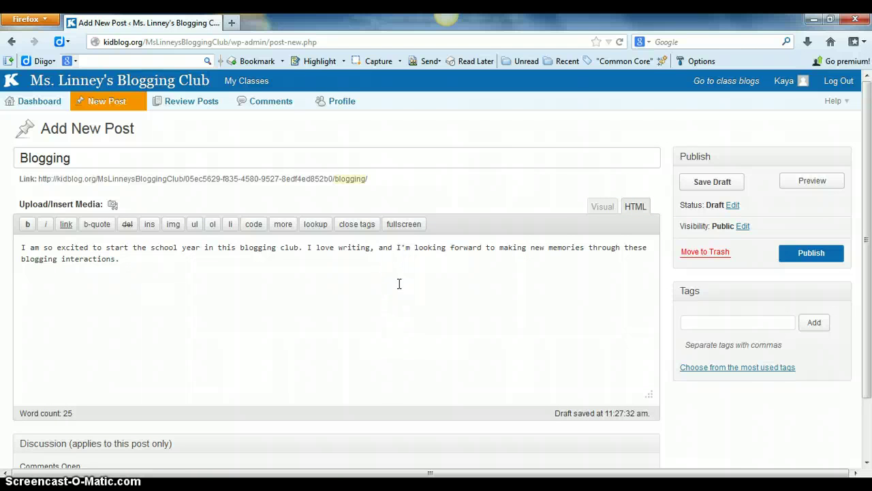
{"action": "left_click", "coordinate": [606, 215]}
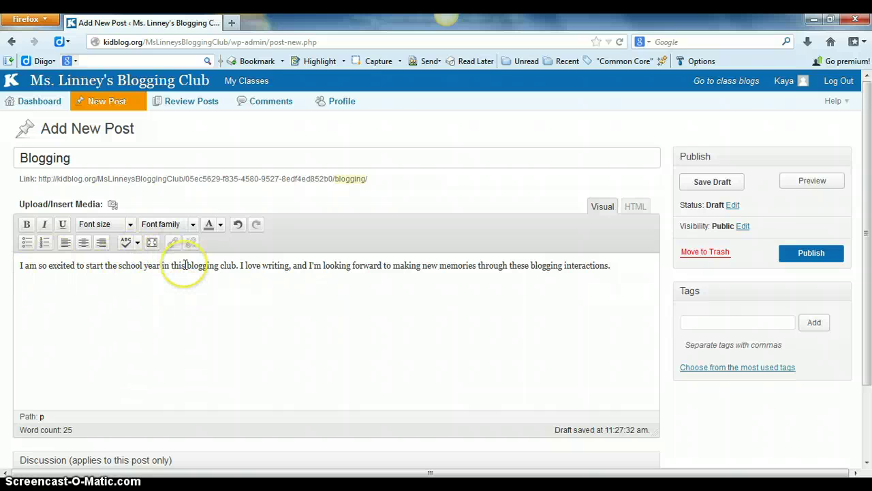
{"action": "triple_click", "coordinate": [185, 265]}
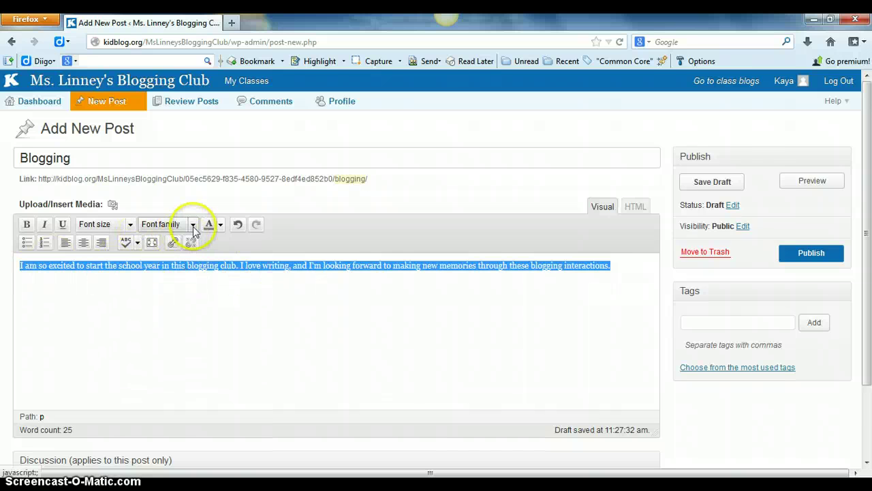
{"action": "left_click", "coordinate": [220, 225]}
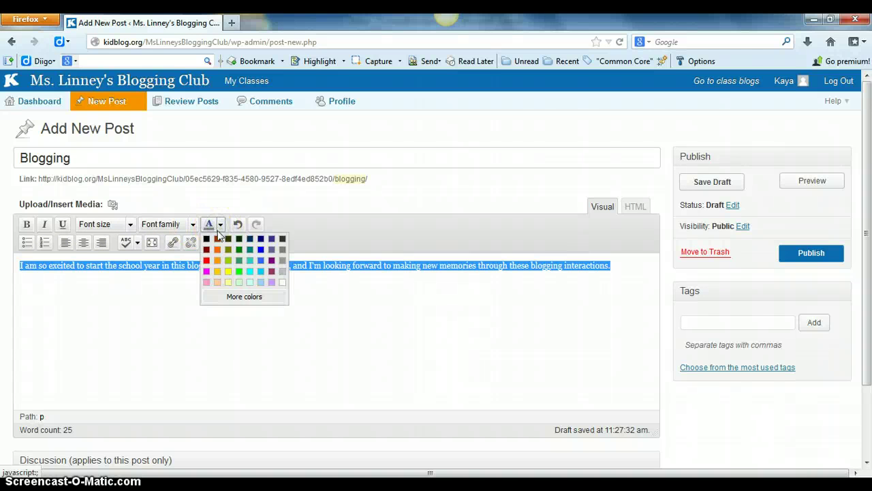
{"action": "left_click", "coordinate": [217, 249]}
{"action": "left_click", "coordinate": [220, 289]}
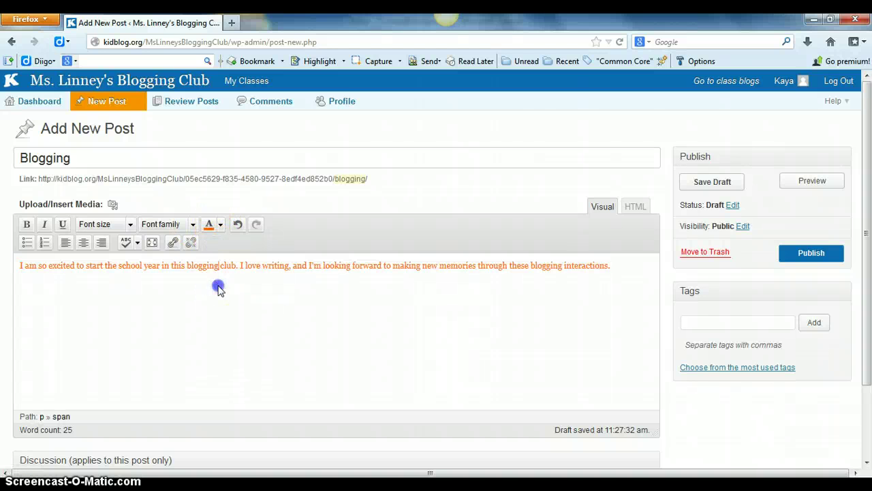
Recolour the paragraph black and set it in Comic Sans MS at 18pt
{"action": "key", "text": "ctrl+a"}
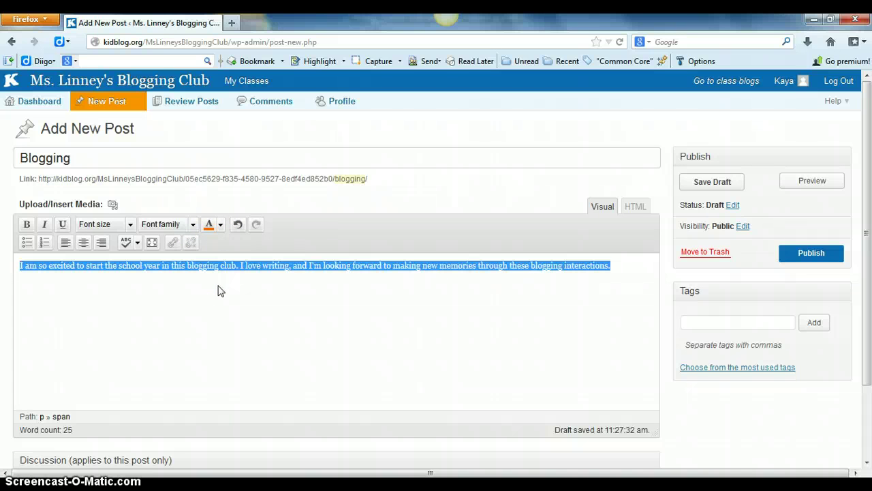
{"action": "left_click", "coordinate": [220, 225]}
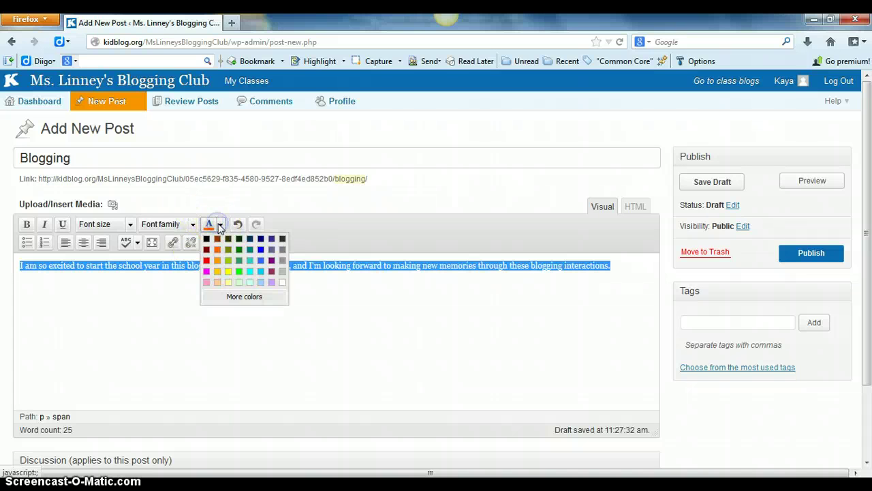
{"action": "left_click", "coordinate": [207, 239]}
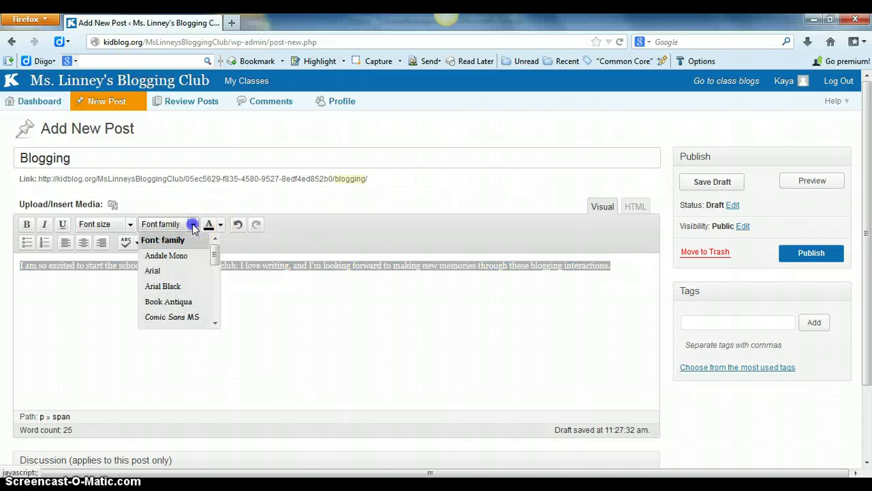
{"action": "left_click", "coordinate": [194, 318]}
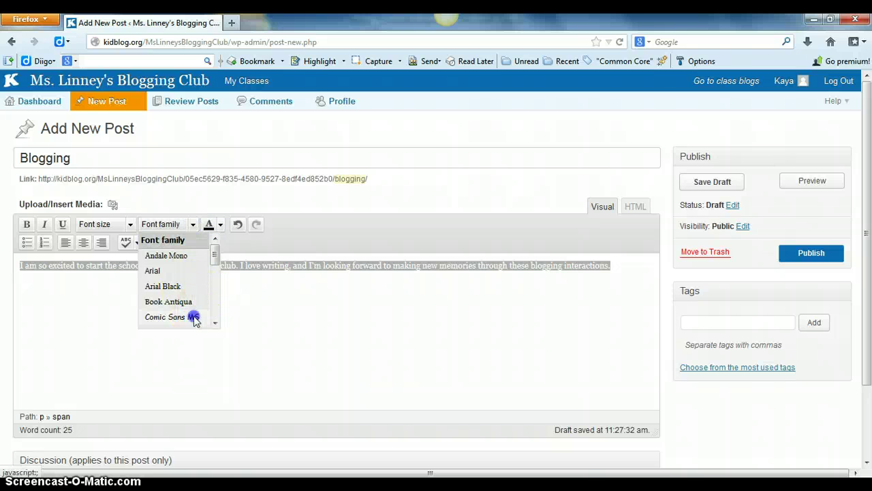
{"action": "left_click", "coordinate": [128, 225]}
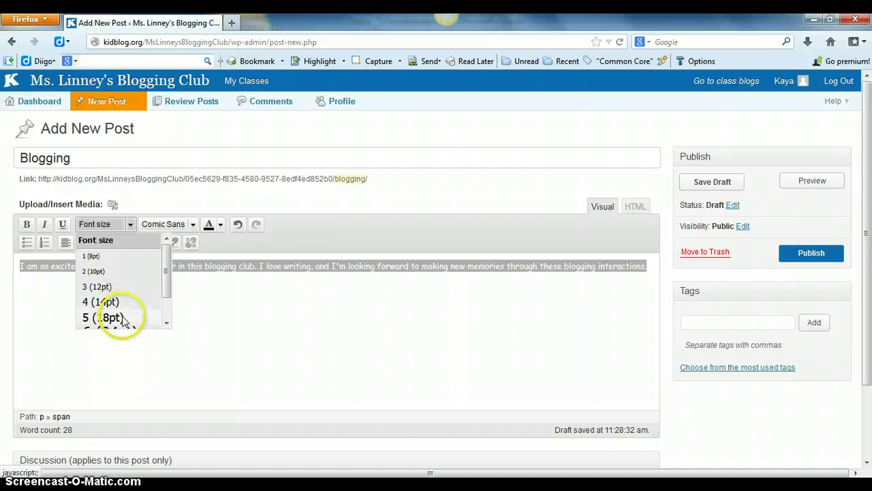
{"action": "left_click", "coordinate": [120, 317]}
{"action": "left_click", "coordinate": [287, 297]}
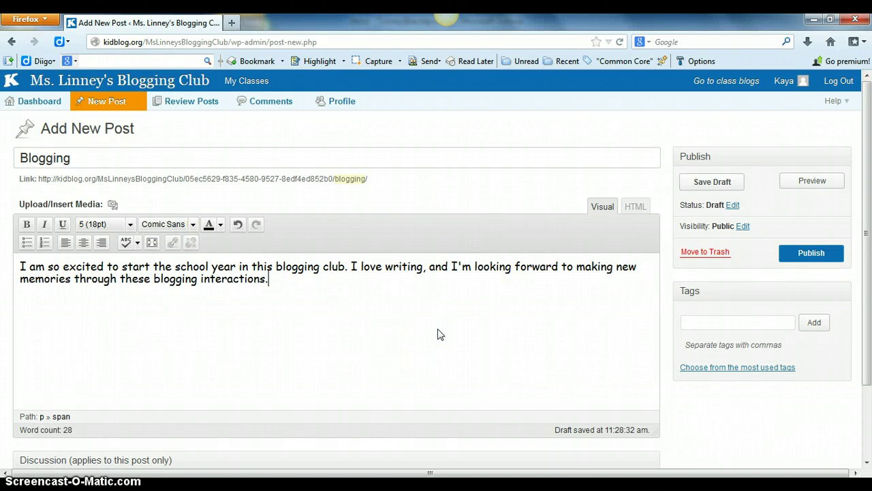
{"action": "left_click", "coordinate": [95, 203]}
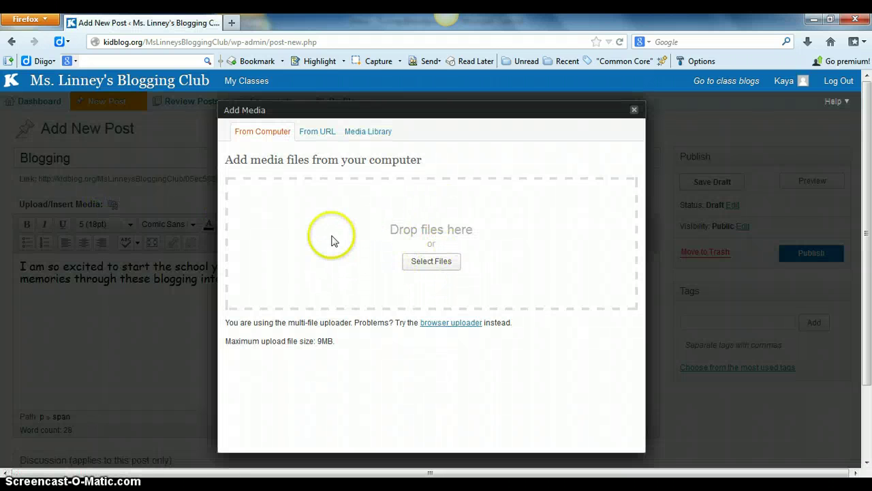
{"action": "left_click", "coordinate": [318, 134]}
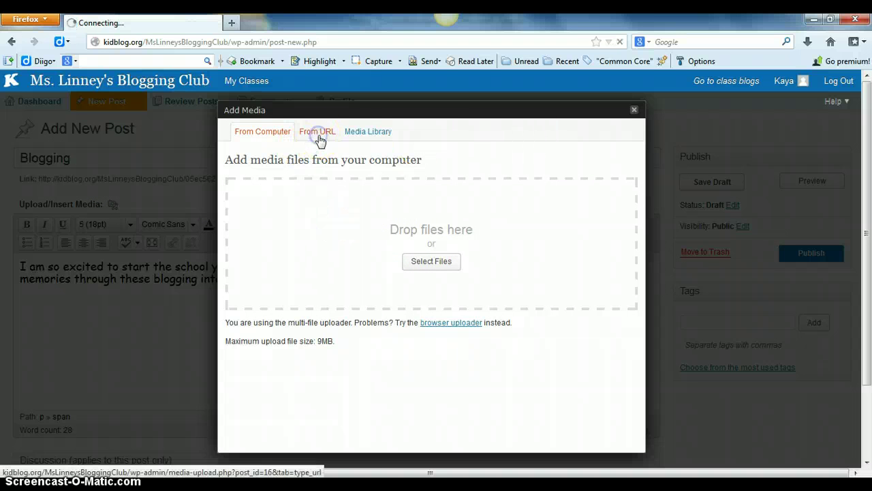
{"action": "left_click", "coordinate": [369, 137]}
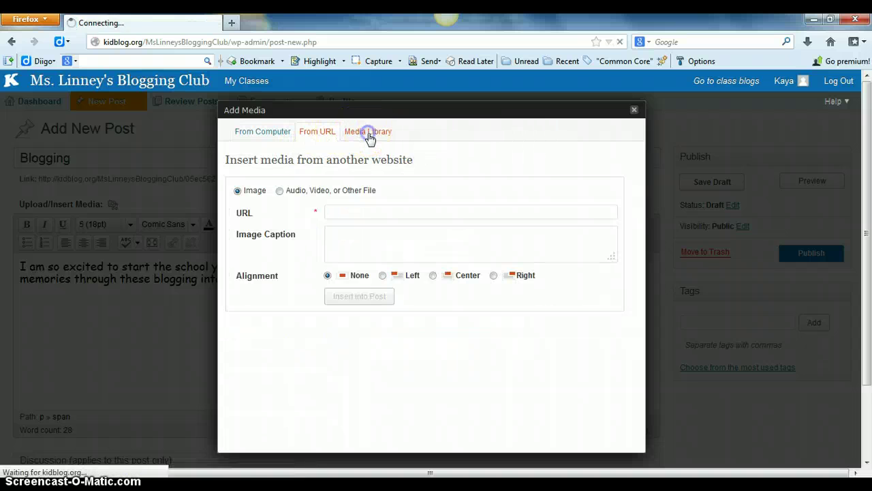
{"action": "left_click", "coordinate": [636, 111]}
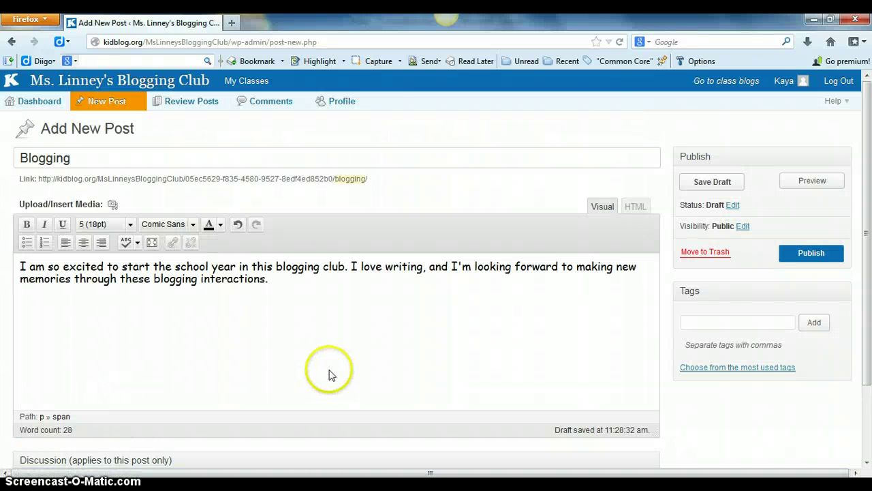
Save the Blogging post as a draft
{"action": "left_click", "coordinate": [715, 182]}
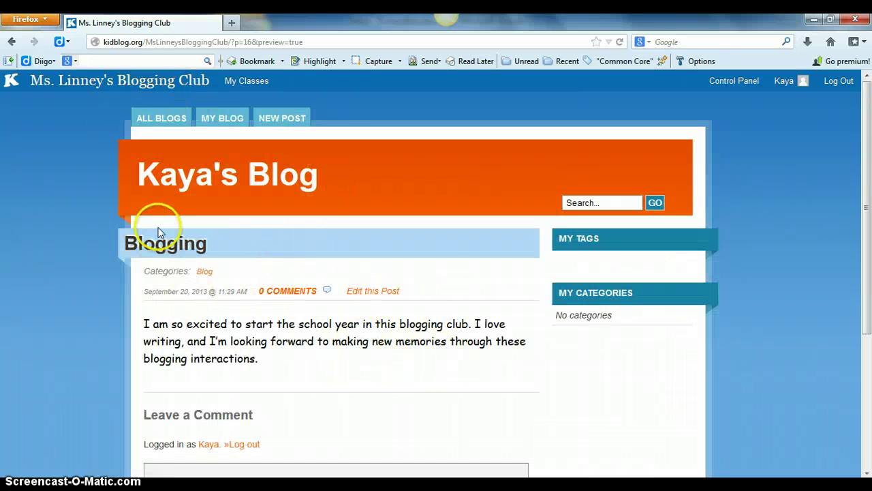
Return from the preview to the editor and publish the Blogging post
{"action": "left_click", "coordinate": [12, 43]}
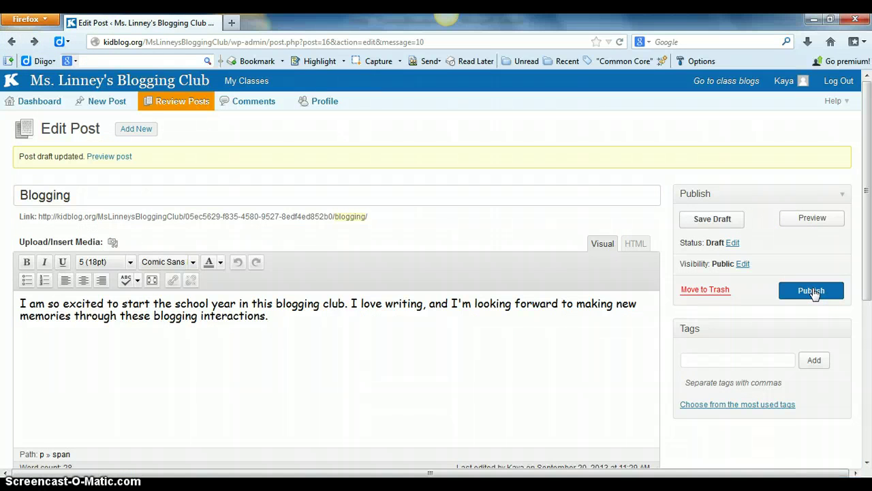
{"action": "left_click", "coordinate": [812, 291]}
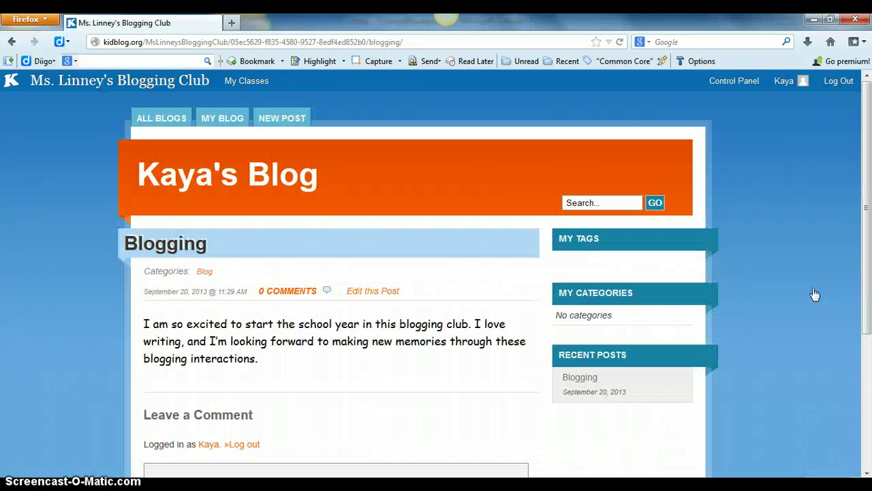